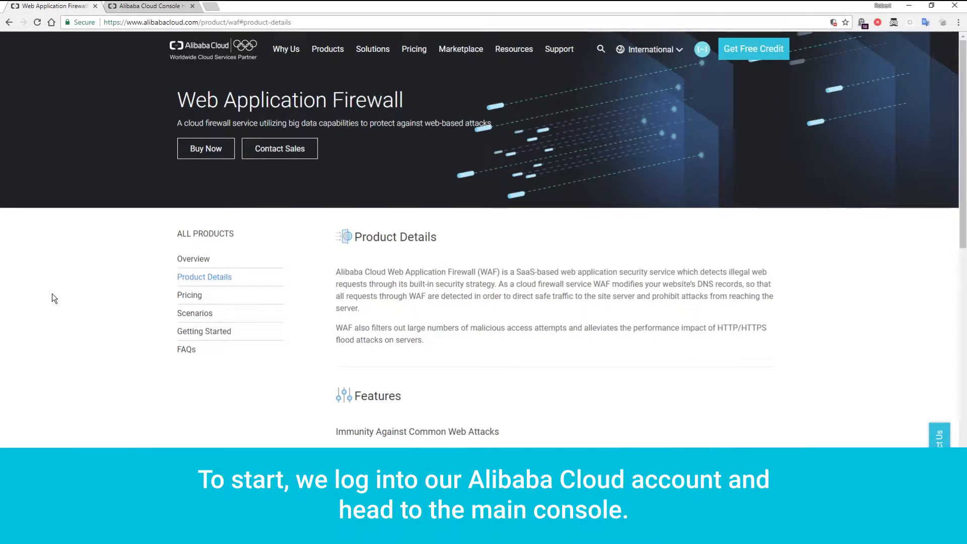
# - Open the Web Application Firewall console from the Security resources in the Alibaba Cloud console and set the region to International
pyautogui.click(145, 6)
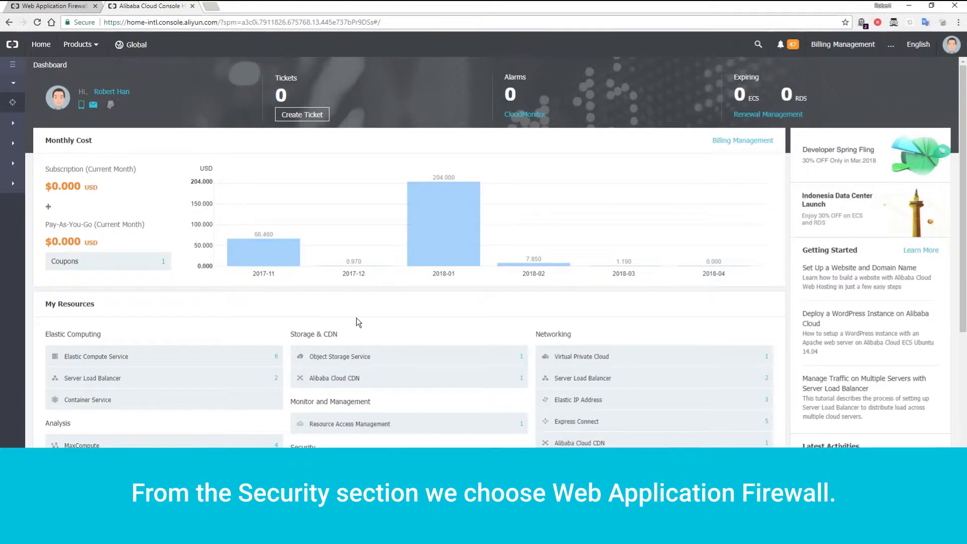
pyautogui.scroll(-2, 355, 318)
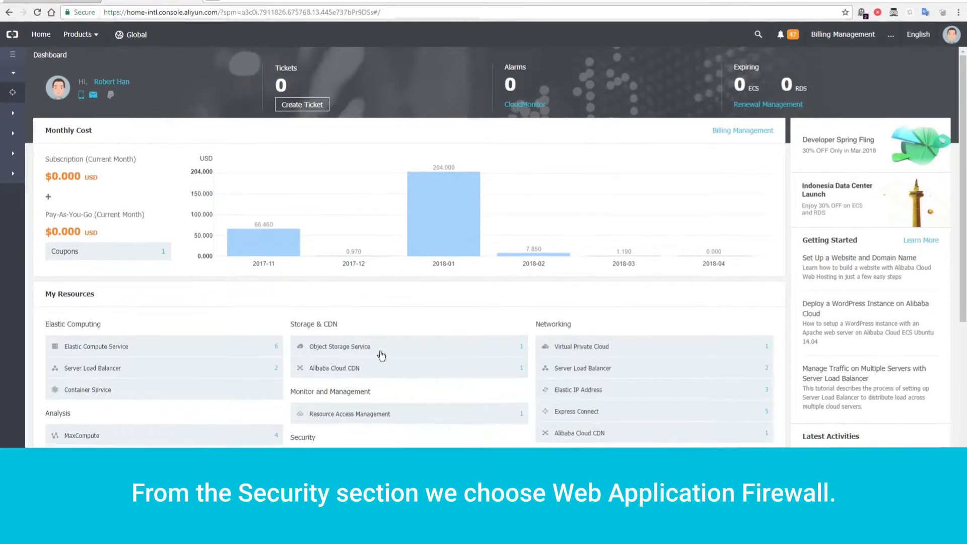
pyautogui.click(367, 395)
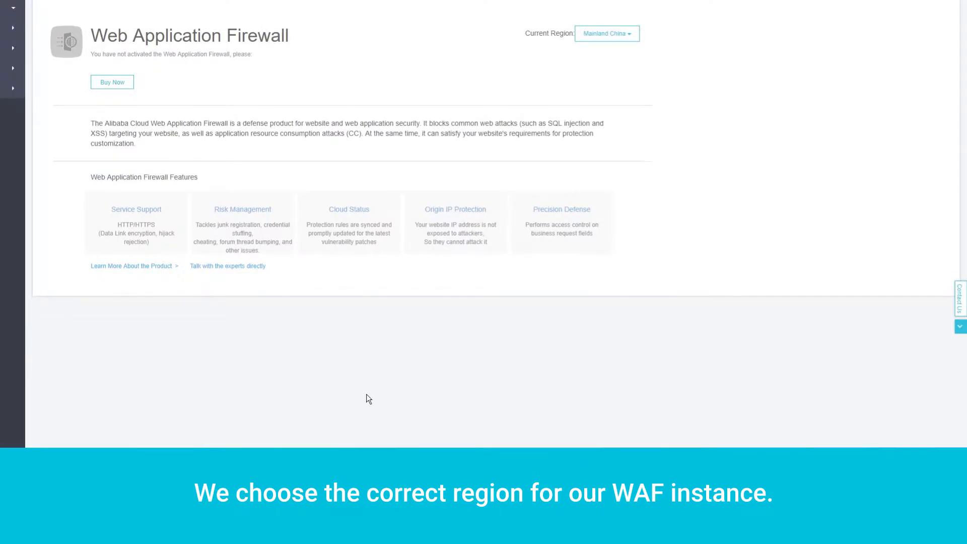
pyautogui.click(629, 35)
pyautogui.click(600, 70)
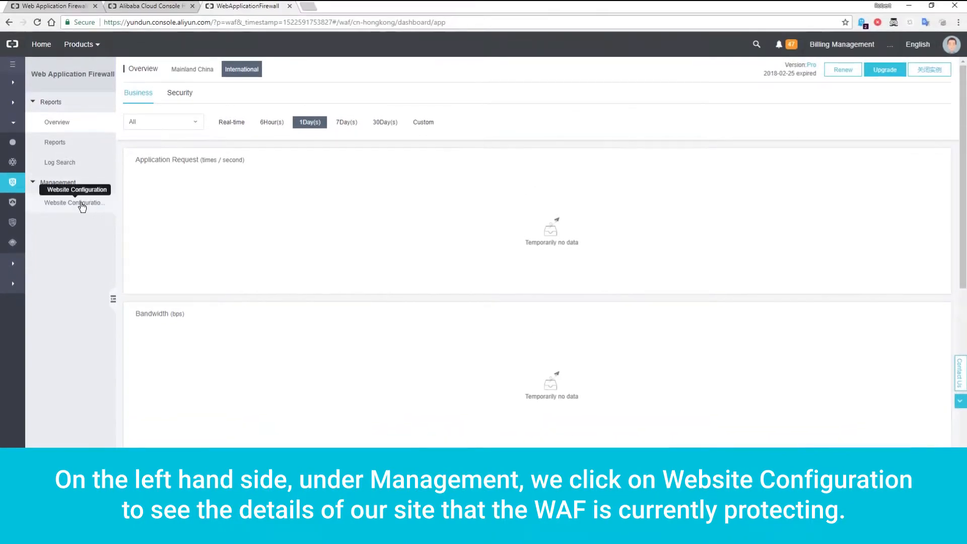
pyautogui.click(81, 204)
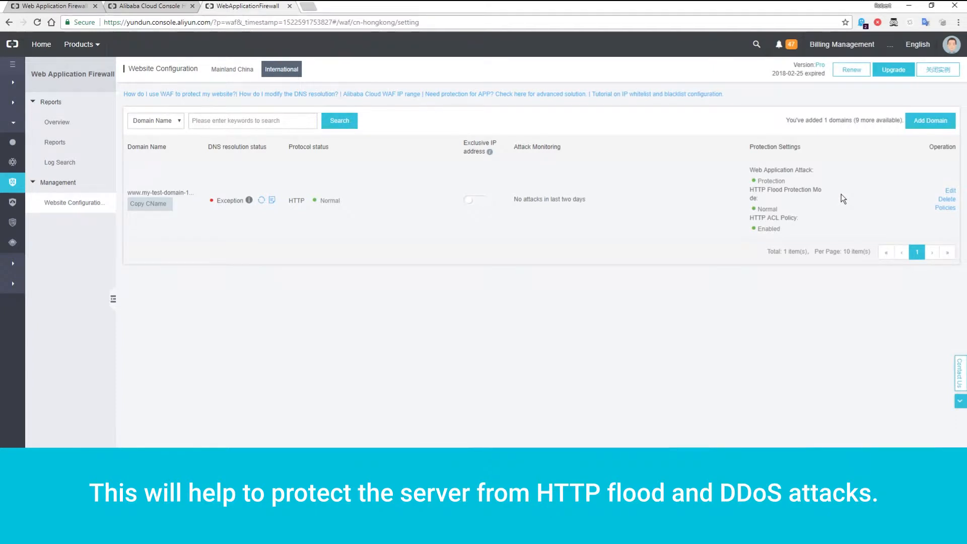
pyautogui.click(945, 210)
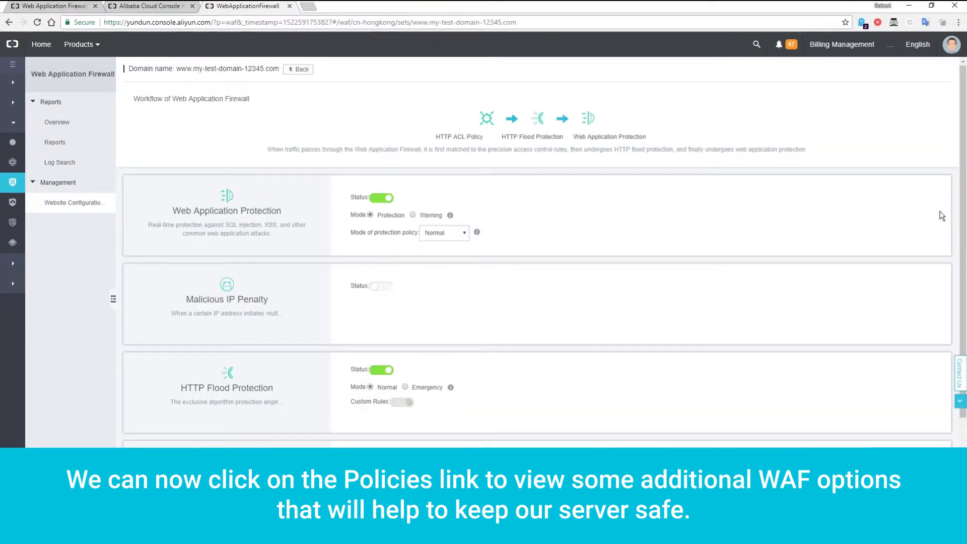
pyautogui.click(390, 288)
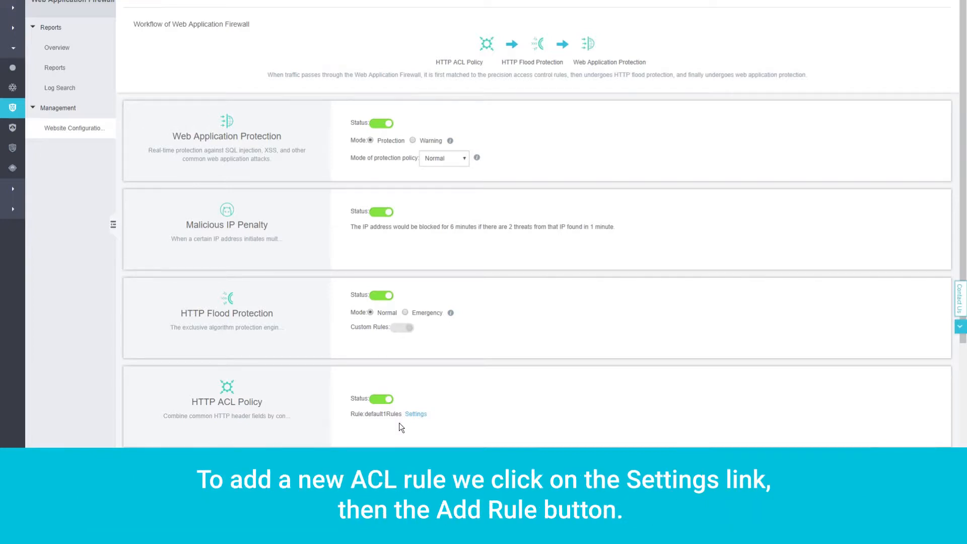
# - Start a new HTTP ACL rule named no_resets with the condition that the URL includes reset_password.php
pyautogui.click(416, 414)
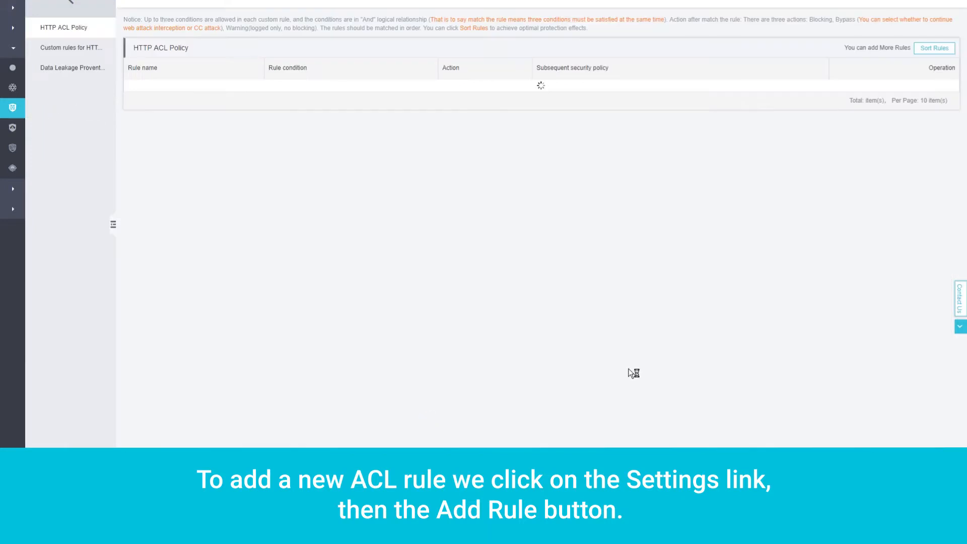
pyautogui.click(894, 51)
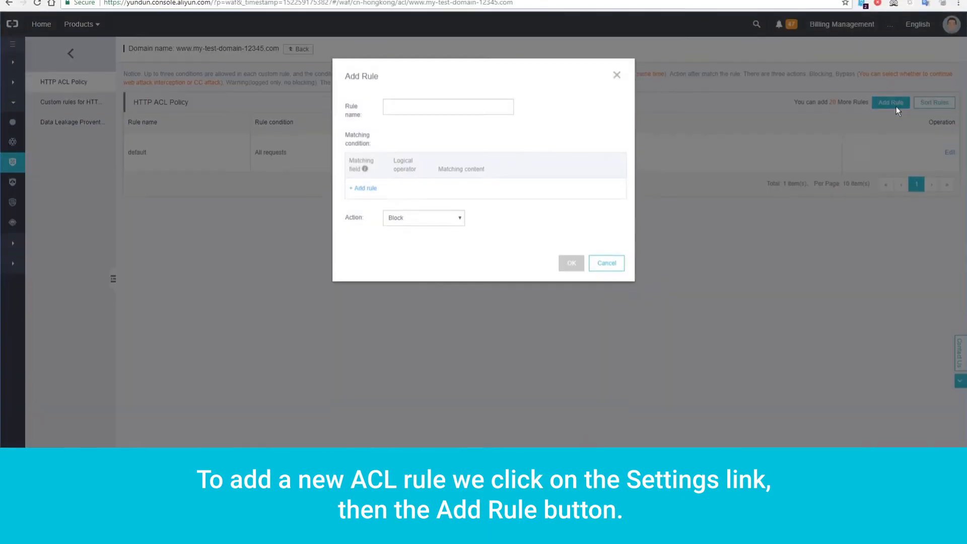
pyautogui.click(457, 110)
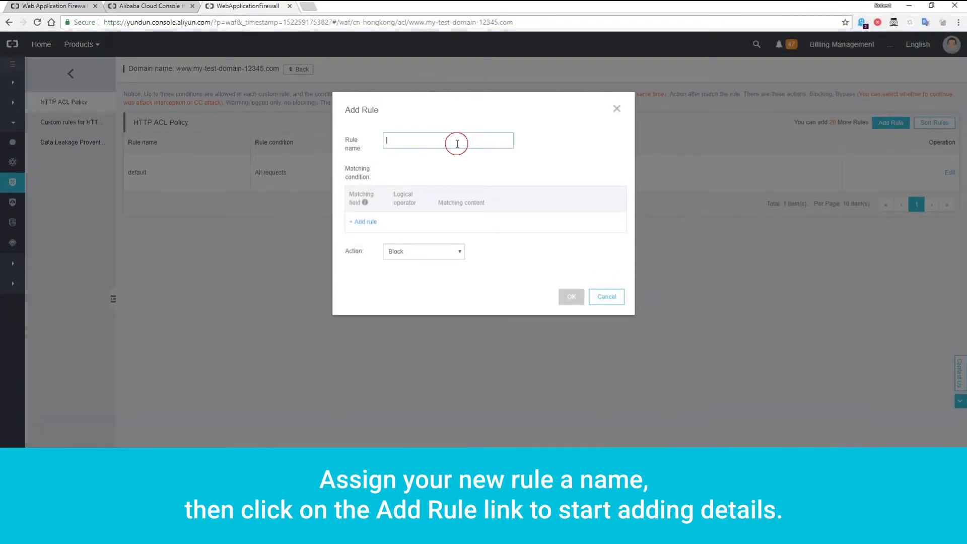
pyautogui.write('no_resets')
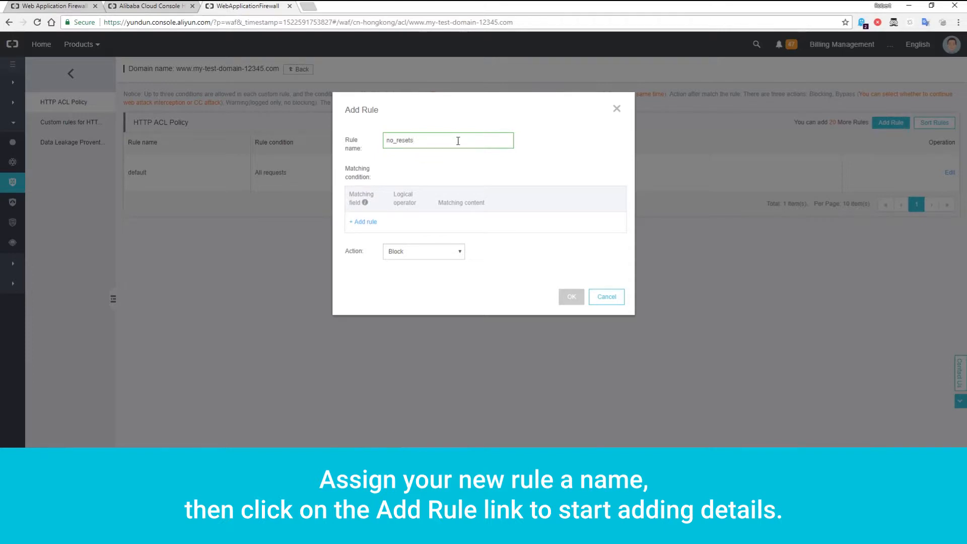
pyautogui.click(359, 225)
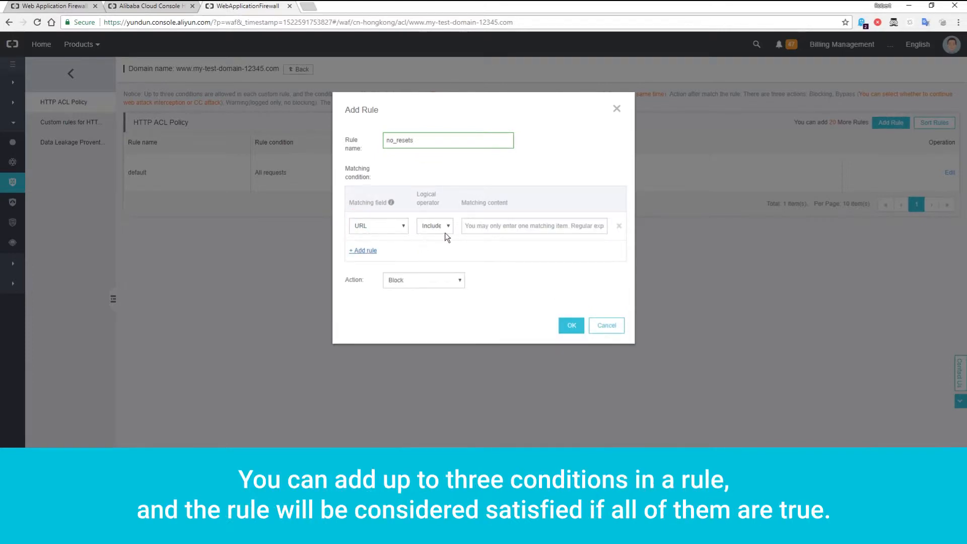
pyautogui.click(494, 226)
pyautogui.write('reset_password.php')
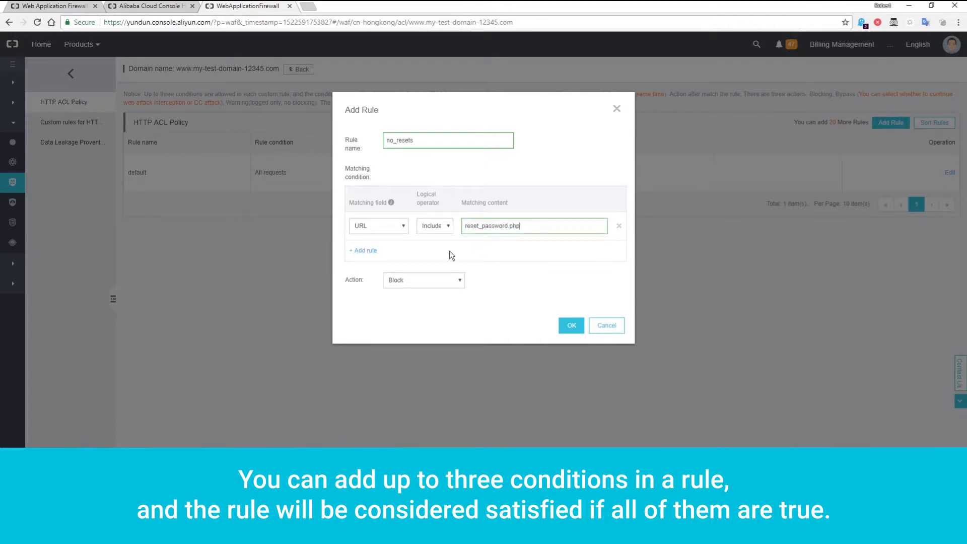
# - Add a second condition to the no_resets rule matching IP Has 123.234.55.66, and save the rule with the Block action
pyautogui.click(366, 251)
pyautogui.click(370, 259)
pyautogui.click(369, 266)
pyautogui.click(484, 256)
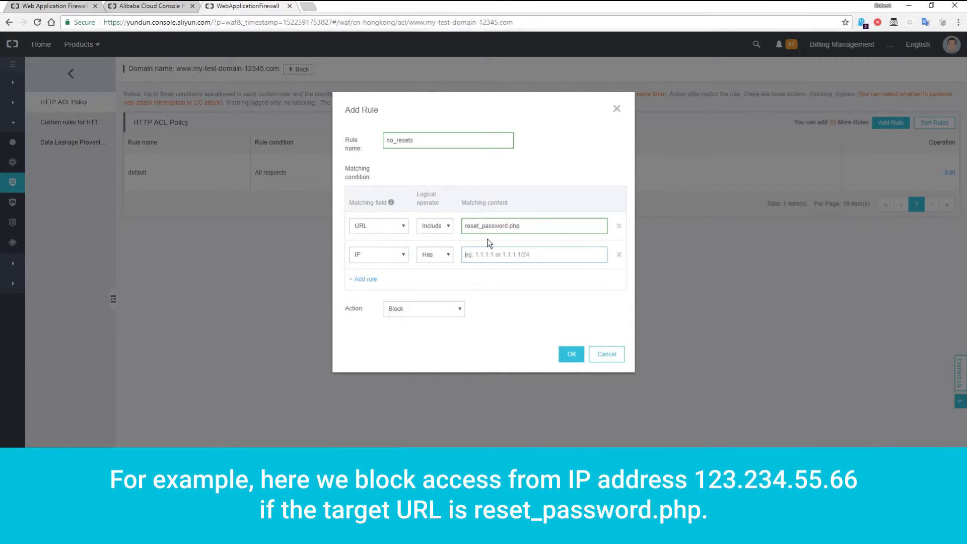
pyautogui.write('123.234')
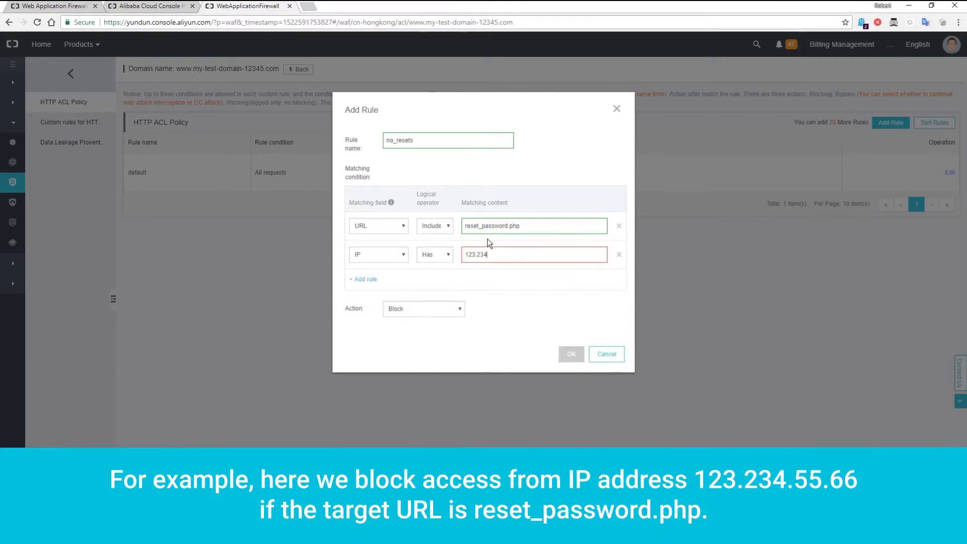
pyautogui.write('.55.66')
pyautogui.click(571, 356)
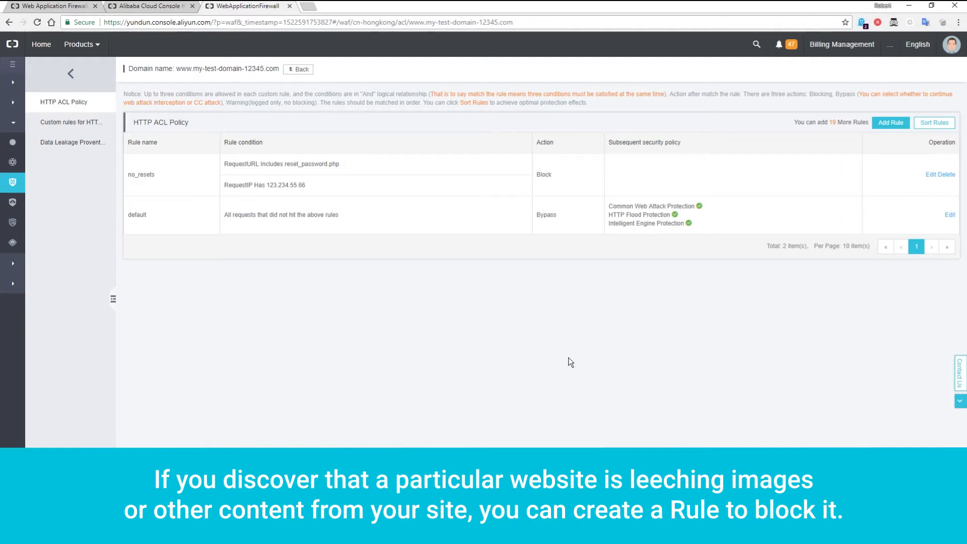
# - Create an HTTP ACL rule named leech that blocks requests whose Referer includes selfish-site.com
pyautogui.click(880, 125)
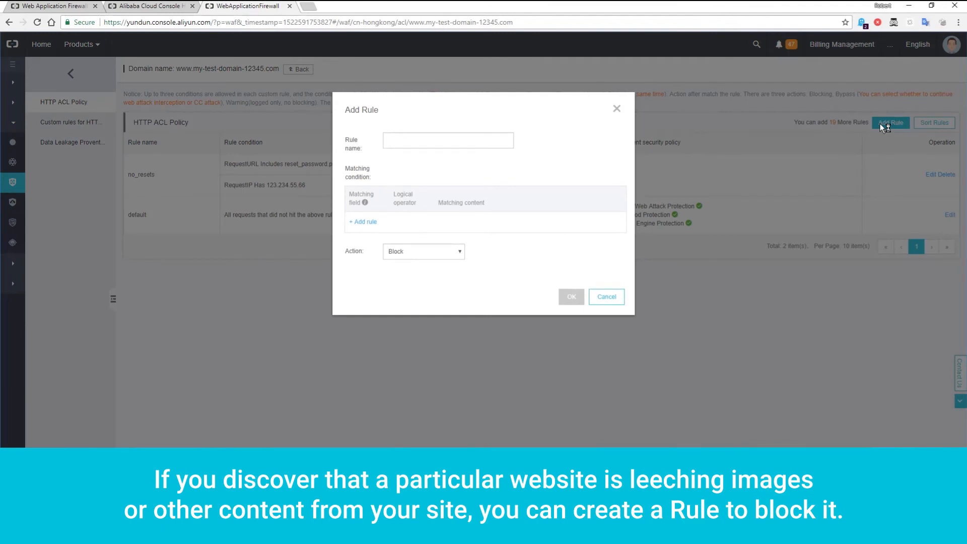
pyautogui.click(501, 142)
pyautogui.write('leech')
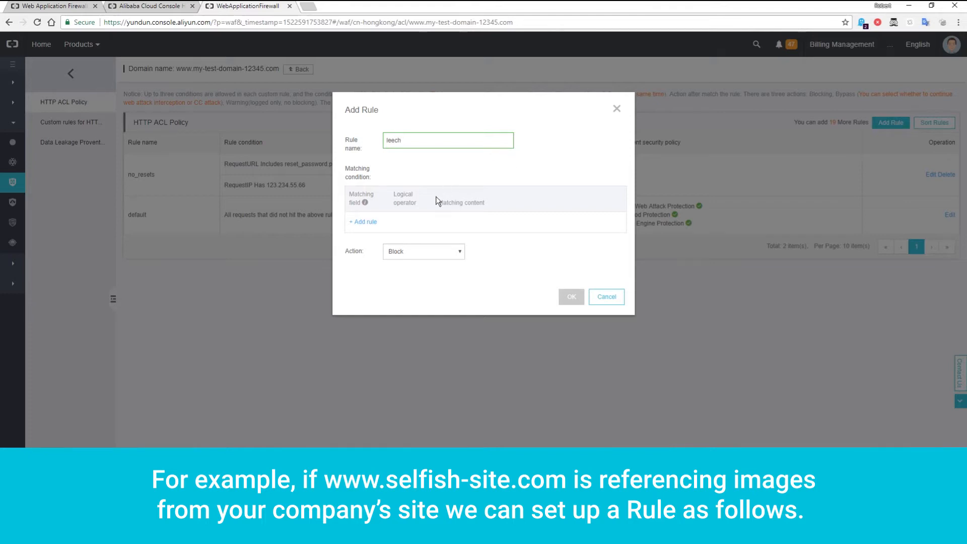
pyautogui.click(366, 221)
pyautogui.click(375, 226)
pyautogui.click(383, 258)
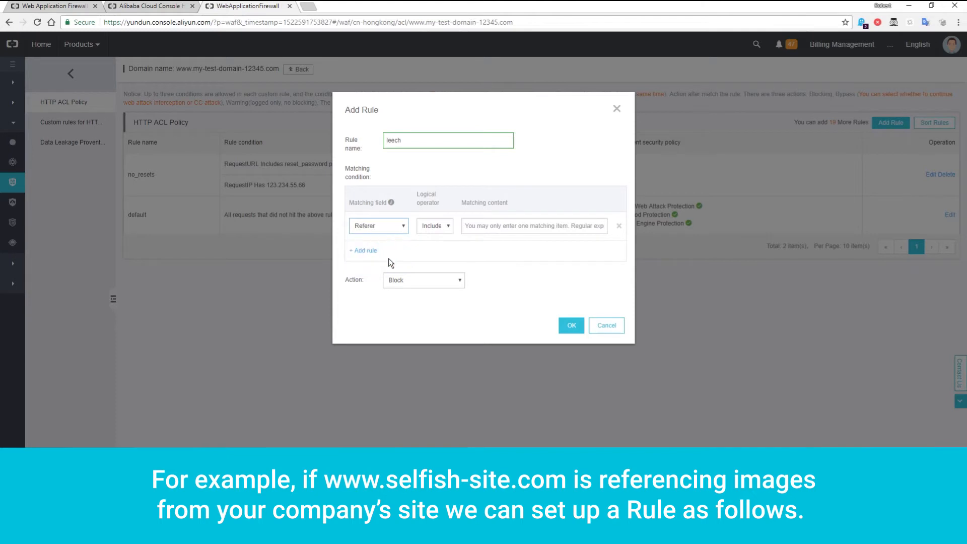
pyautogui.click(506, 238)
pyautogui.write('s')
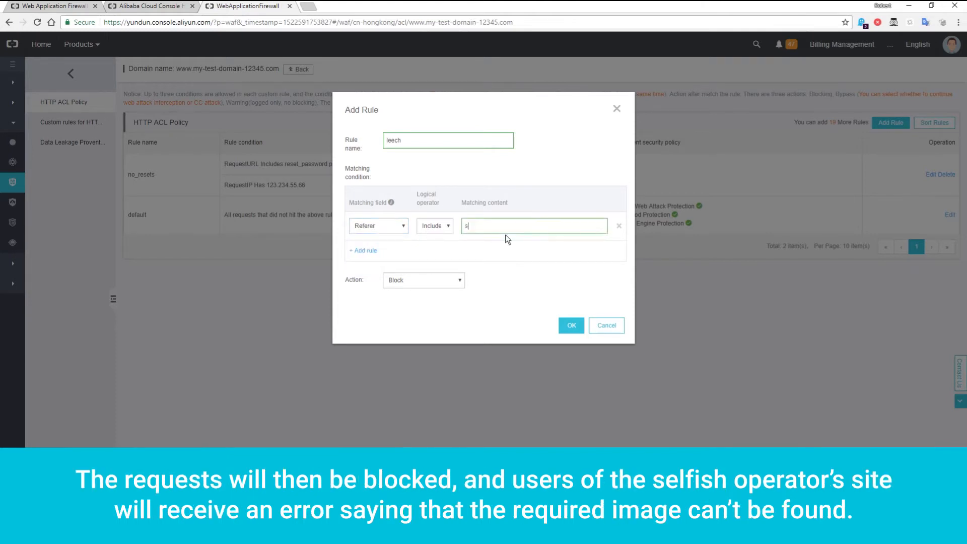
pyautogui.write('elfish-site.com')
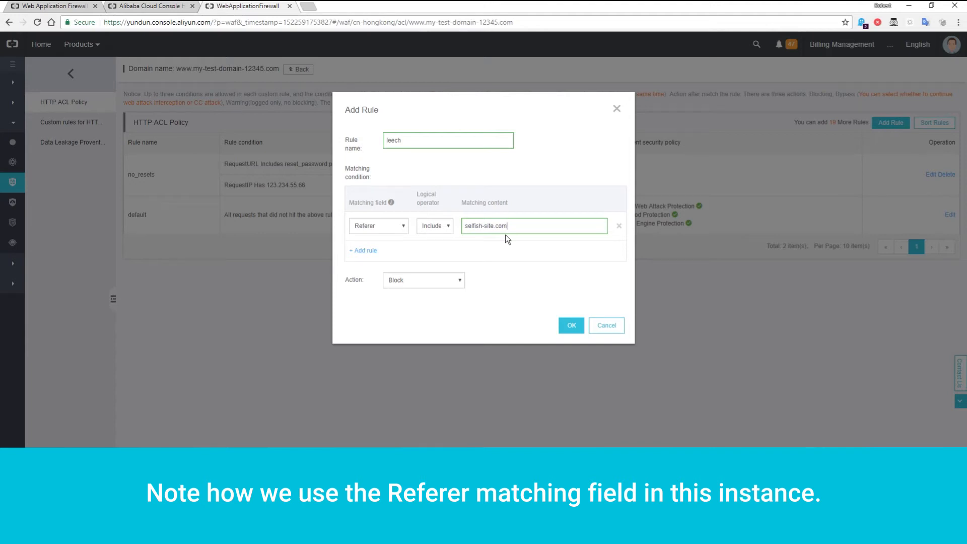
pyautogui.click(571, 325)
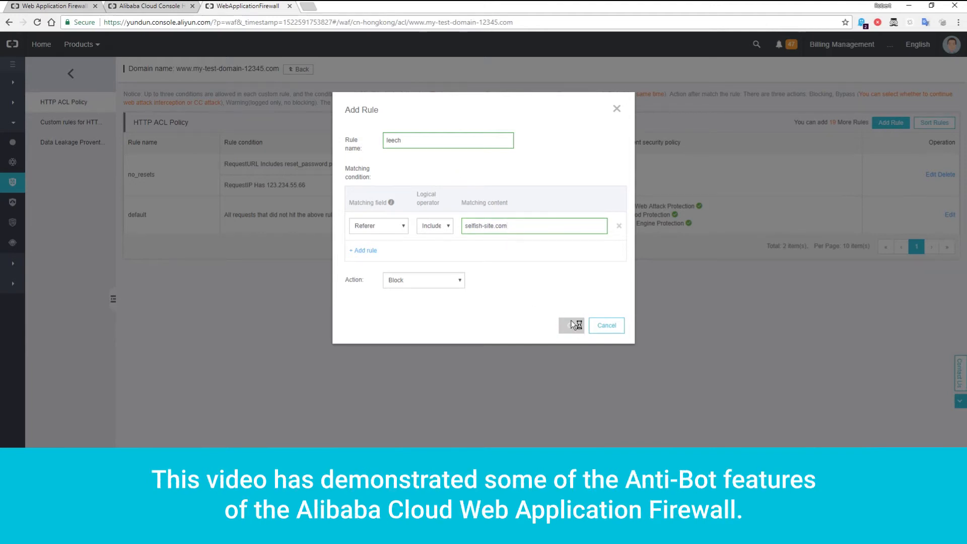
# - Return to the Web Application Firewall product page
pyautogui.click(73, 10)
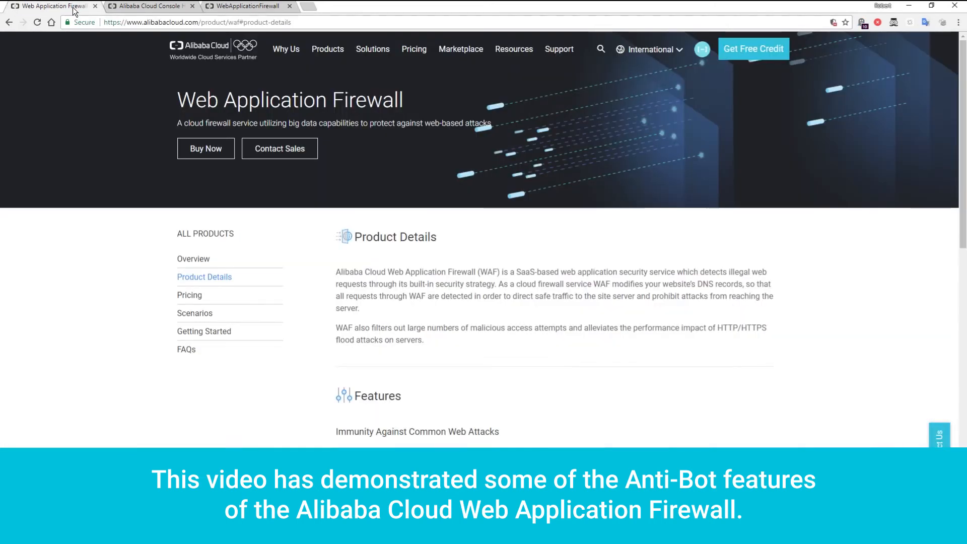